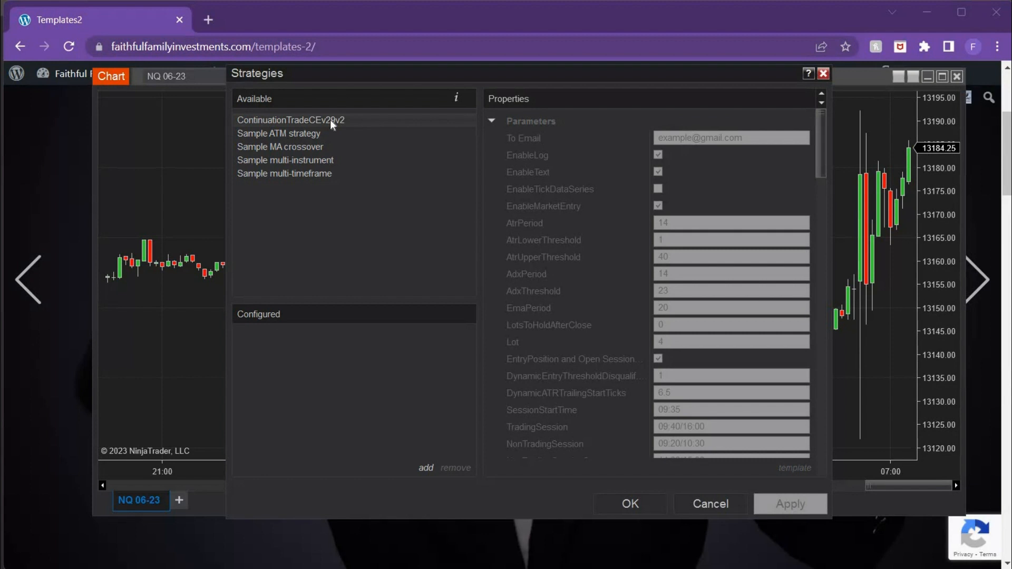
Step: Add the ContinuationTradeCEv29v2 strategy to the chart's configured strategies and save its parameters as a template named My Template
double_click(330, 119)
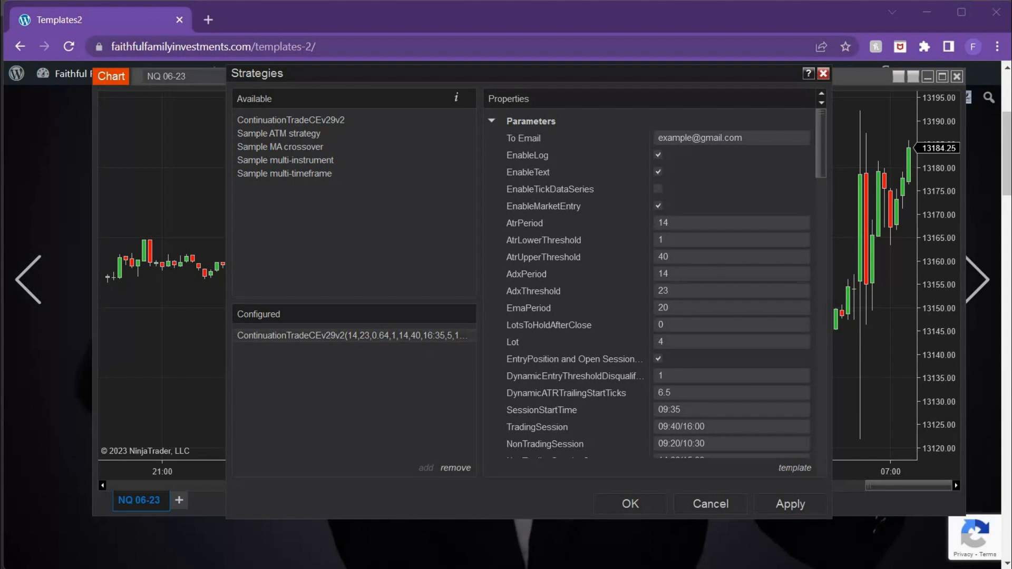
left_click(796, 472)
left_click(752, 469)
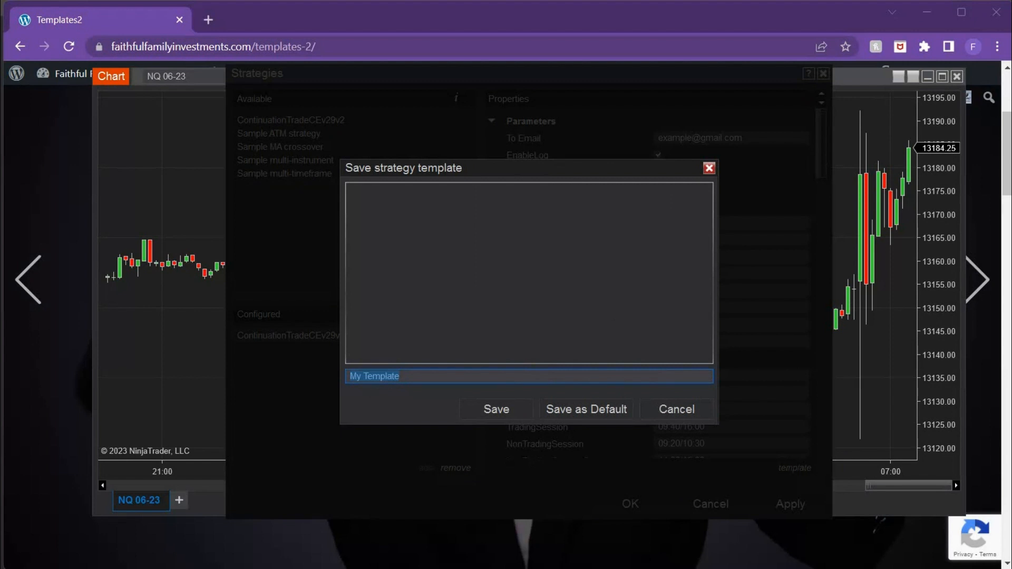
left_click(498, 414)
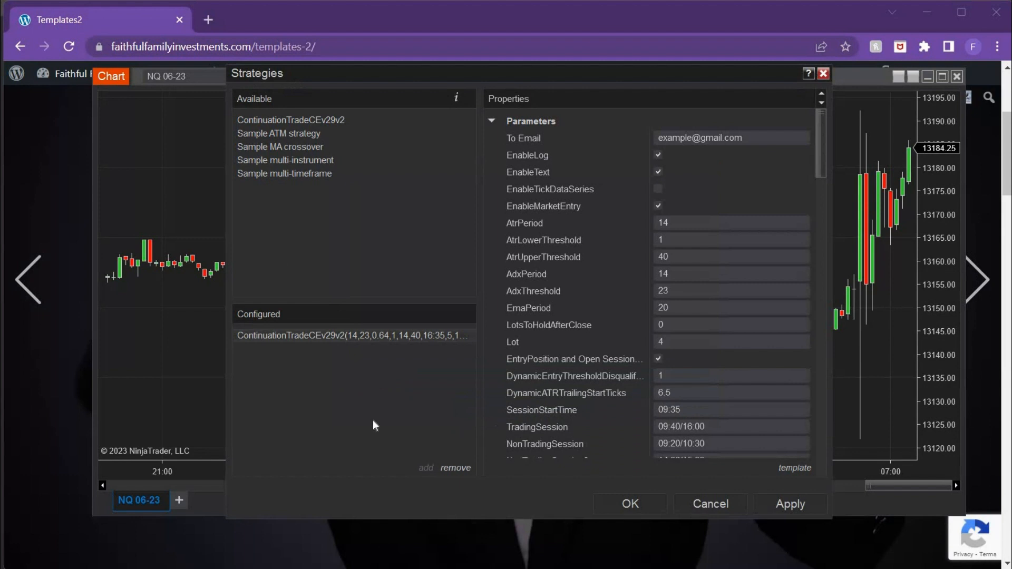
Step: Switch to the browser and open the Templates page from the Faithful Family Investments member area
left_click(64, 369)
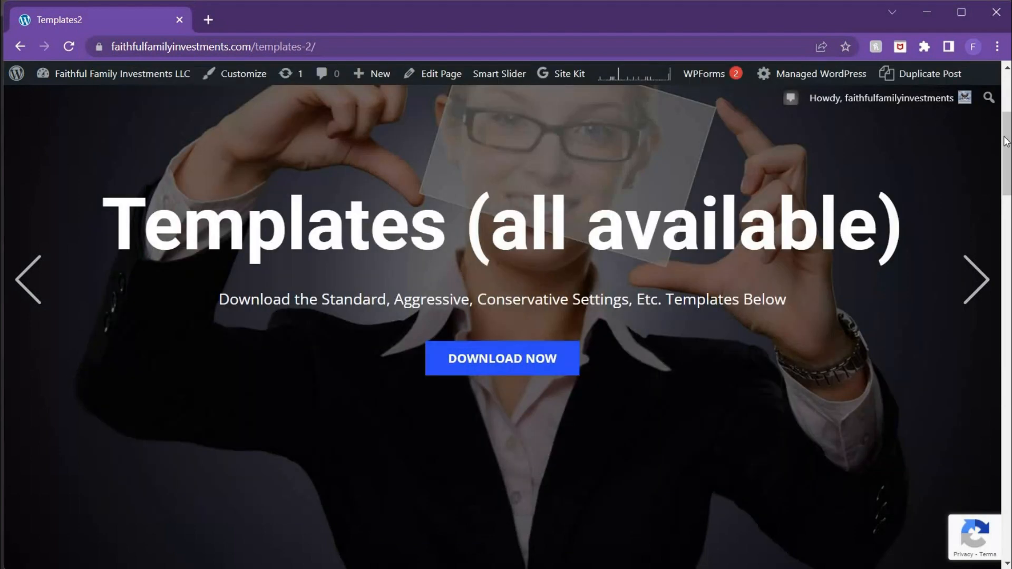
scroll(1006, 141, "up", 5)
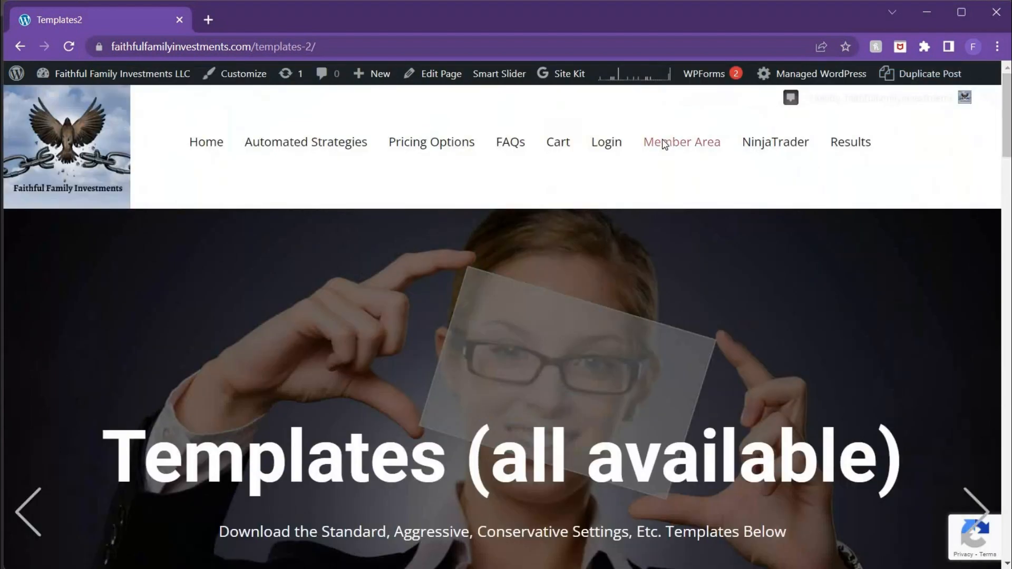
left_click(665, 145)
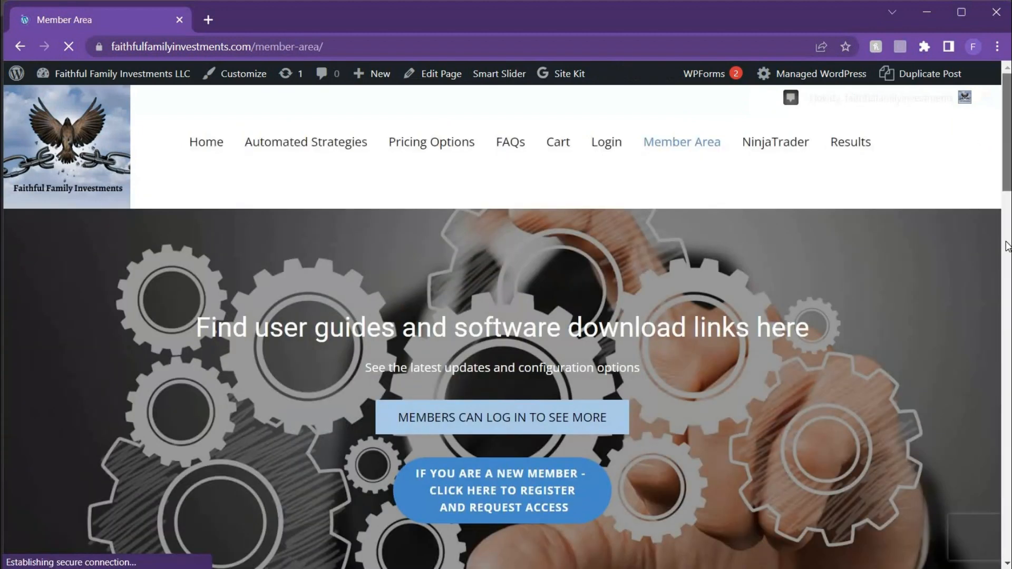
left_click_drag(1007, 179, 1007, 332)
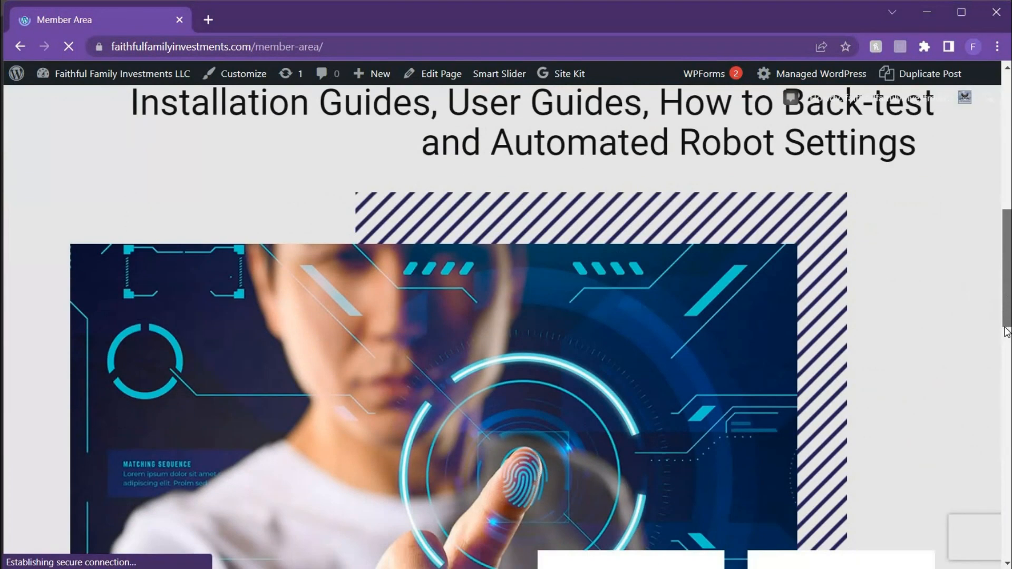
scroll(878, 354, "down", 8)
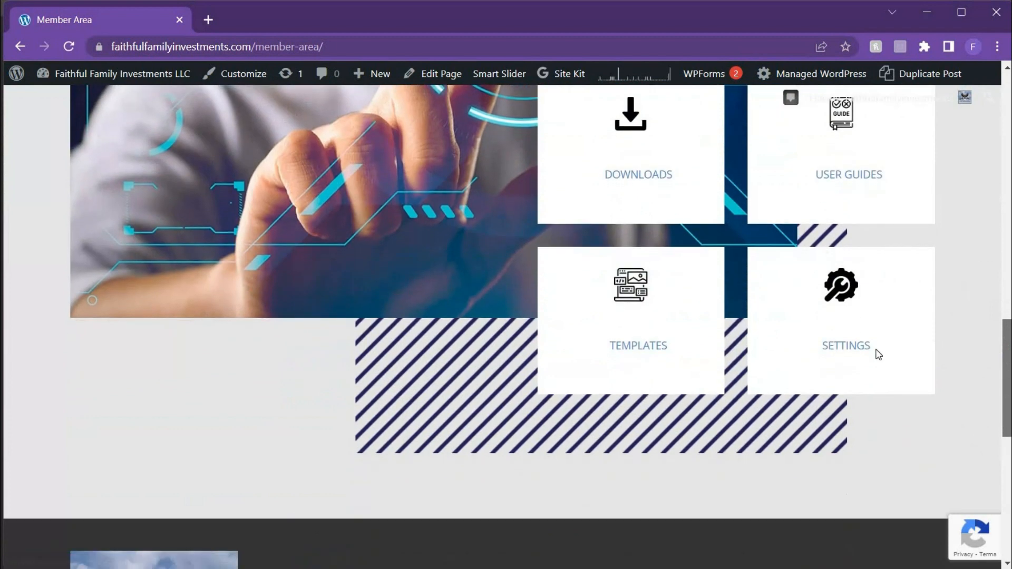
left_click(647, 351)
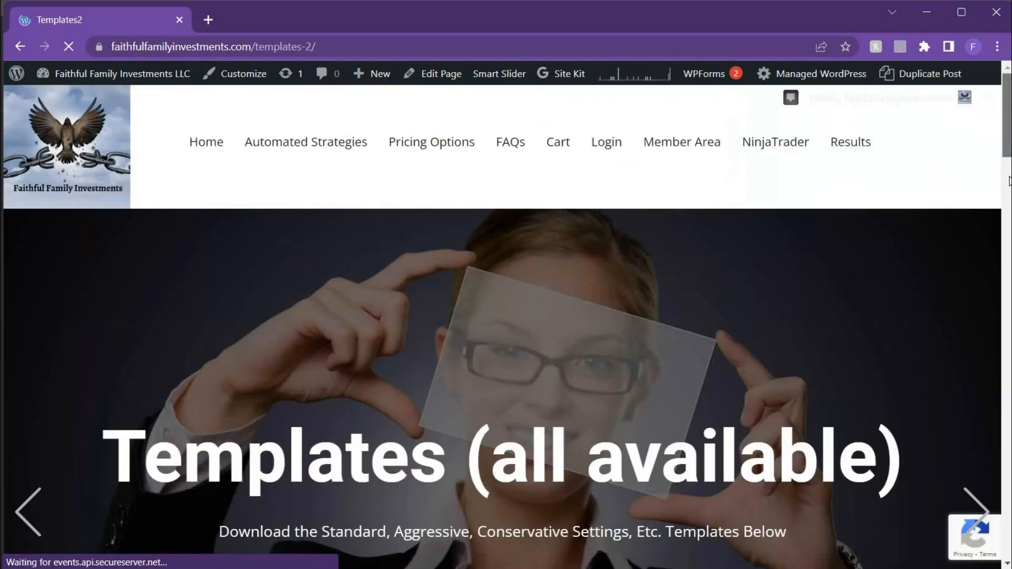
Step: Download the strategy templates zip from the Templates page and open the downloaded archive
left_click_drag(1005, 136, 1009, 194)
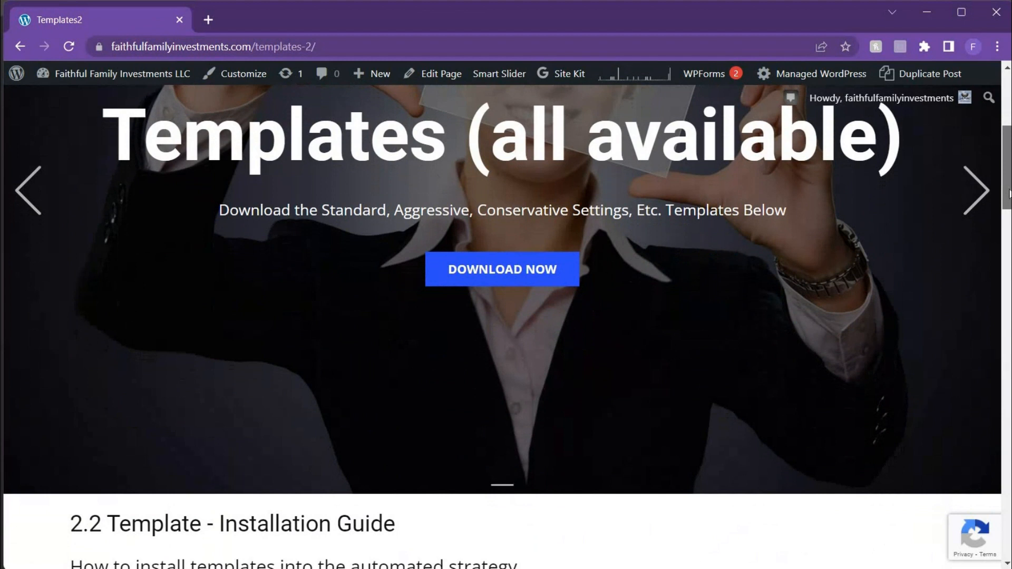
left_click(526, 270)
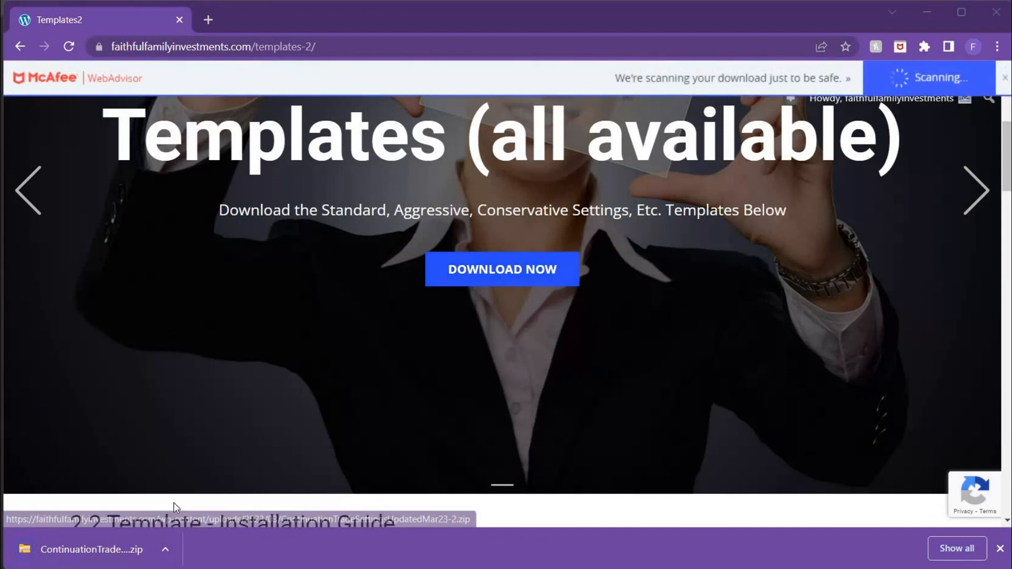
left_click(167, 552)
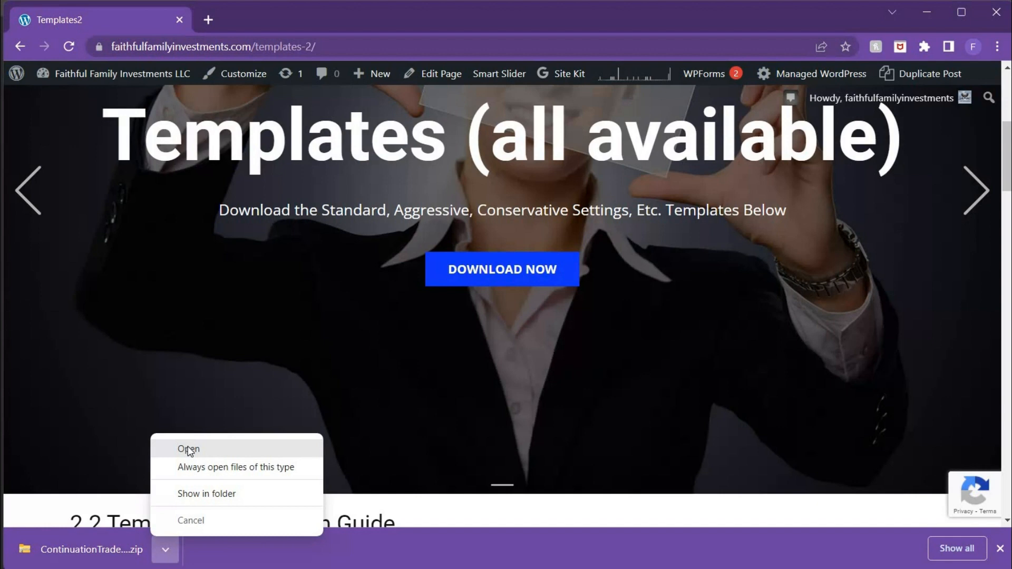
left_click(189, 449)
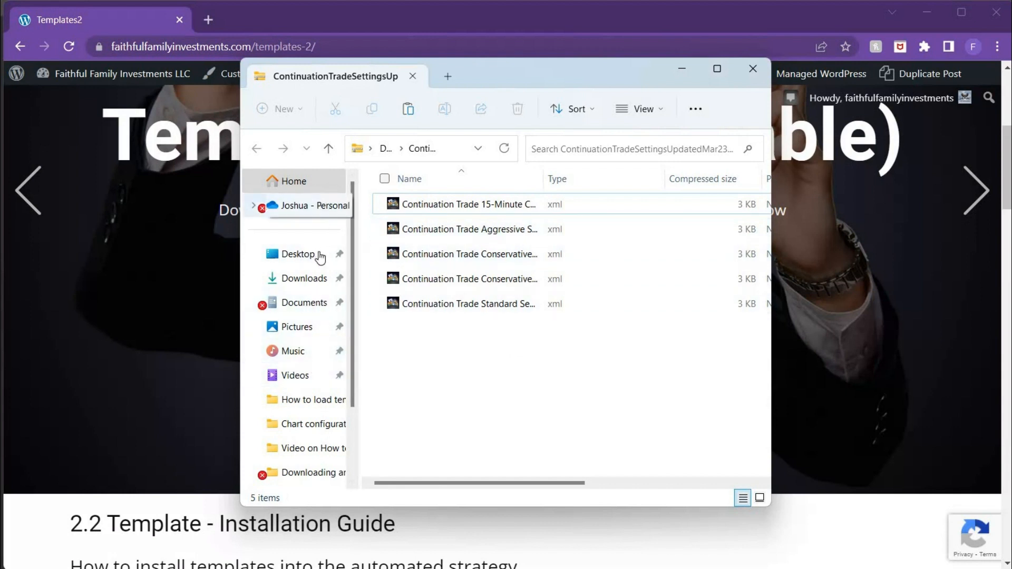
Step: Extract ContinuationTradeSettingsUpdatedMar23-2 (2) in the Downloads folder to the suggested destination, replacing the existing files
left_click(311, 286)
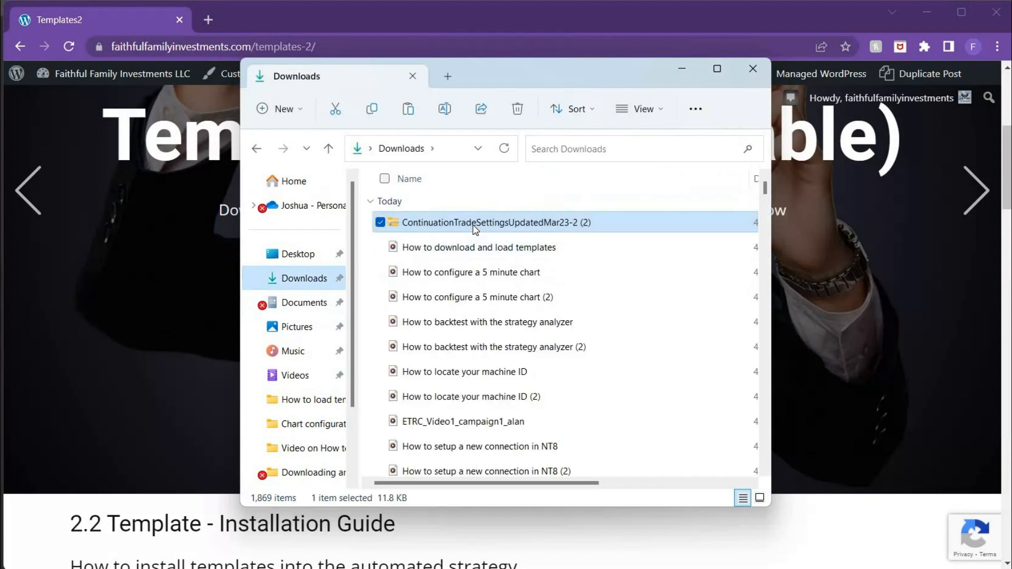
right_click(475, 228)
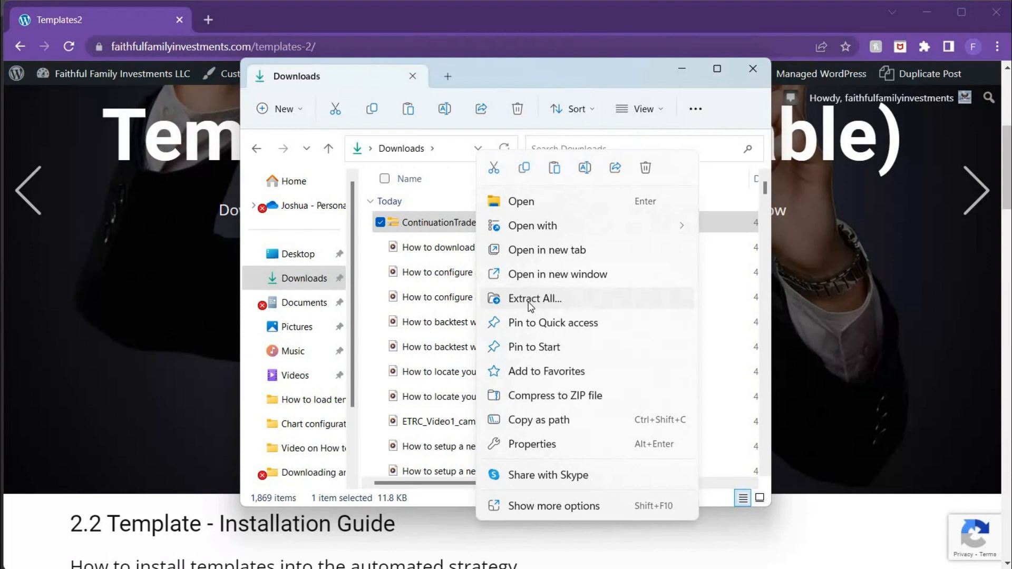
left_click(531, 302)
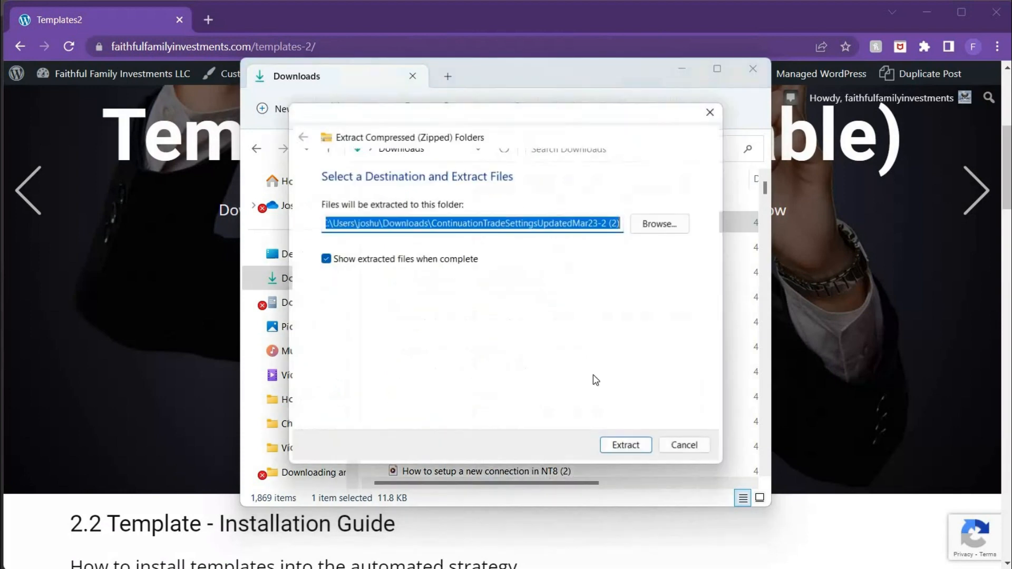
left_click(625, 447)
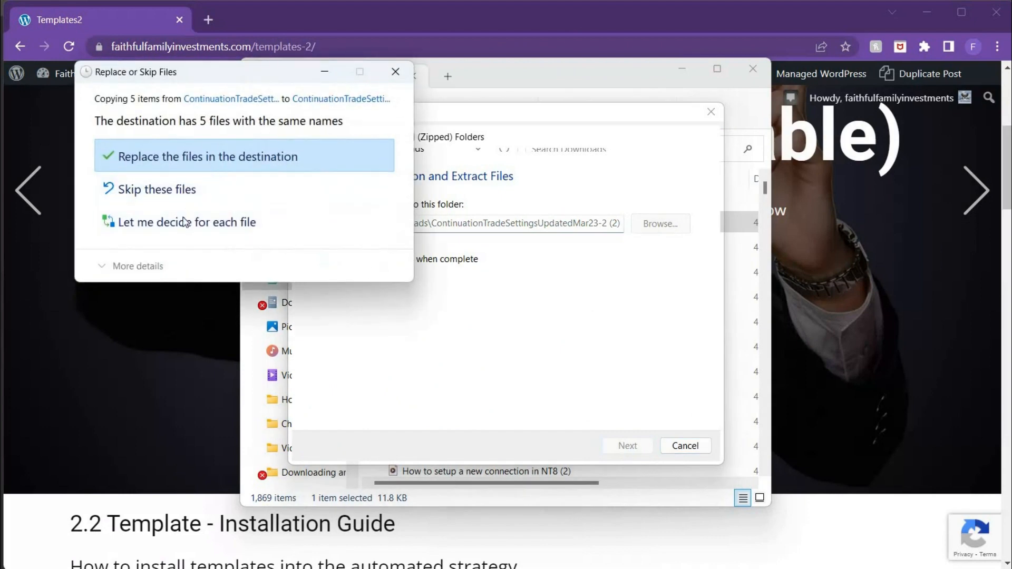
left_click(195, 166)
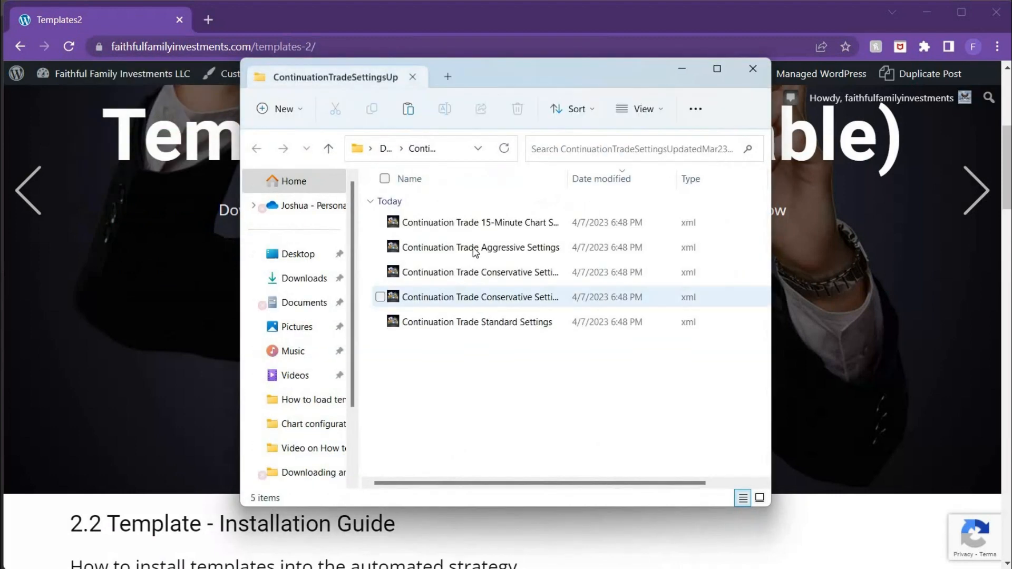
Step: Copy all five extracted Continuation Trade settings files
left_click(463, 234)
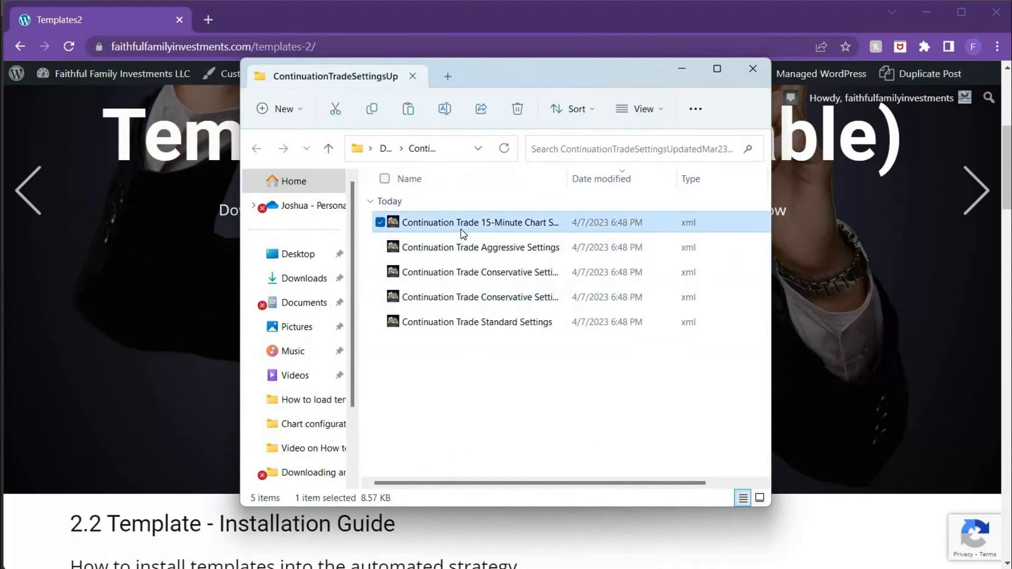
key("shift+Down")
key("shift+Down")
key("shift+Down")
key("shift+Down")
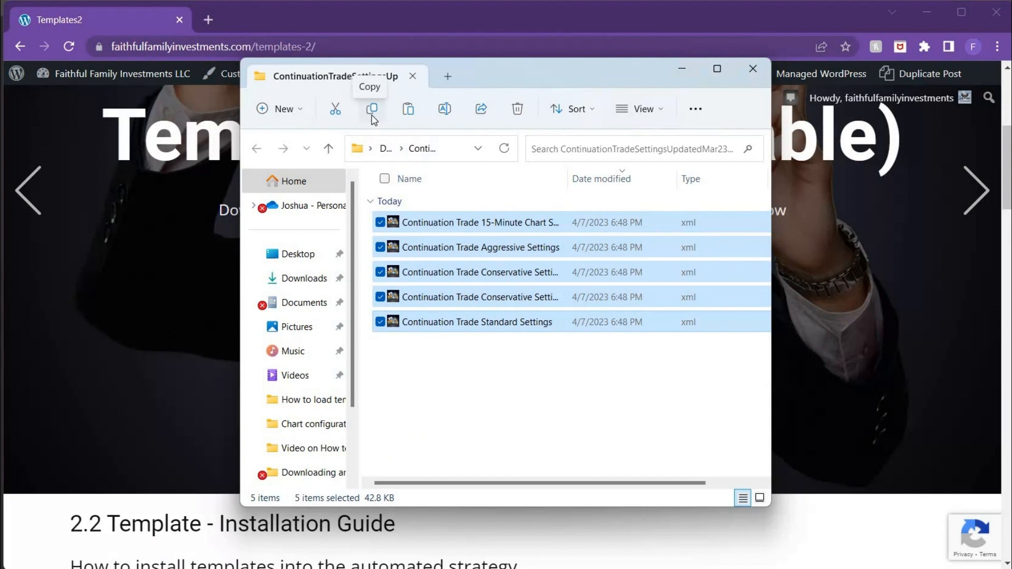
left_click(372, 113)
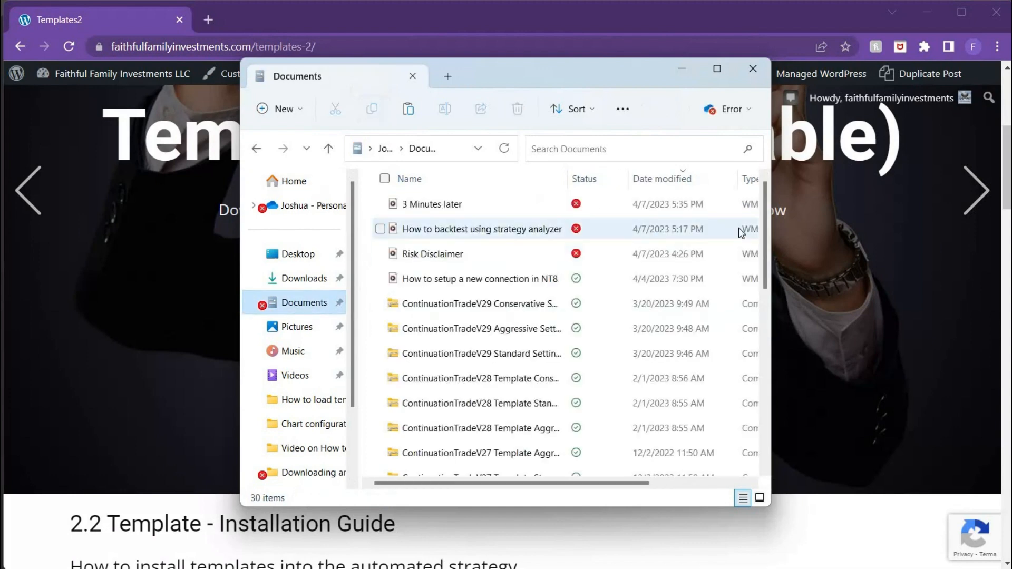
Step: Open the ContinuationTradeCEv29v2 folder under Documents, NinjaTrader 8, templates, Strategy
scroll(770, 321, "down", 5)
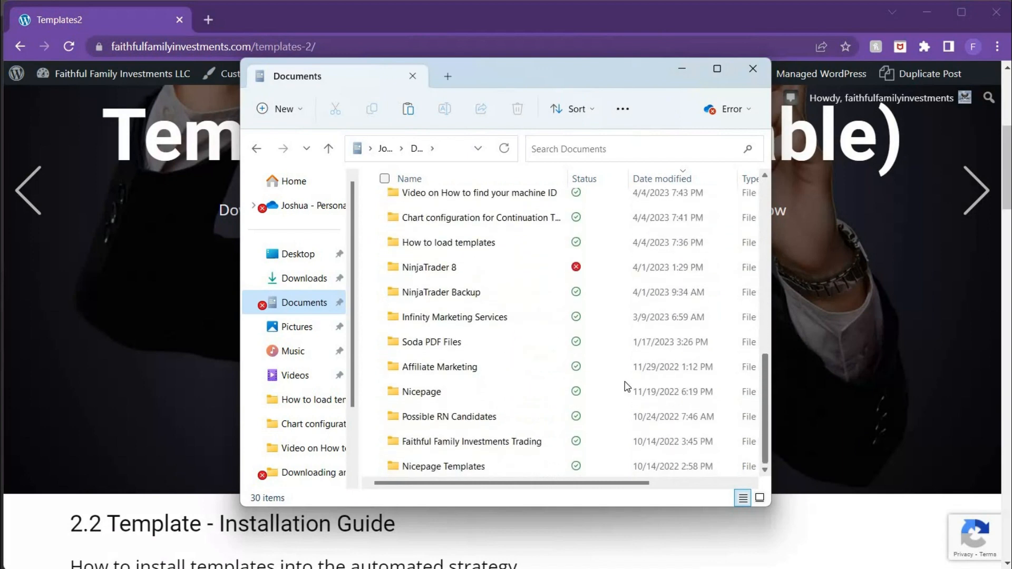
double_click(440, 268)
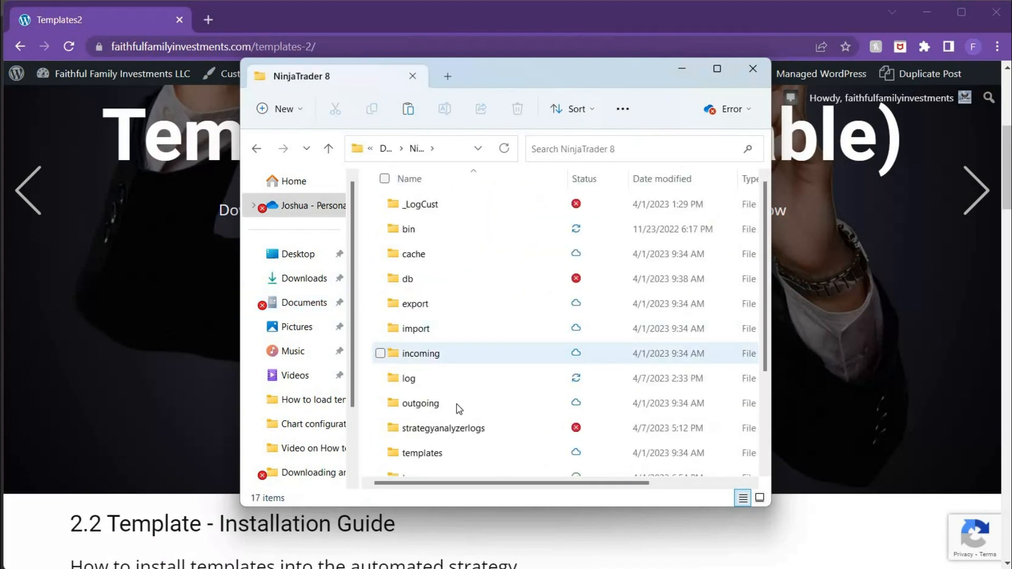
left_click(436, 455)
double_click(436, 455)
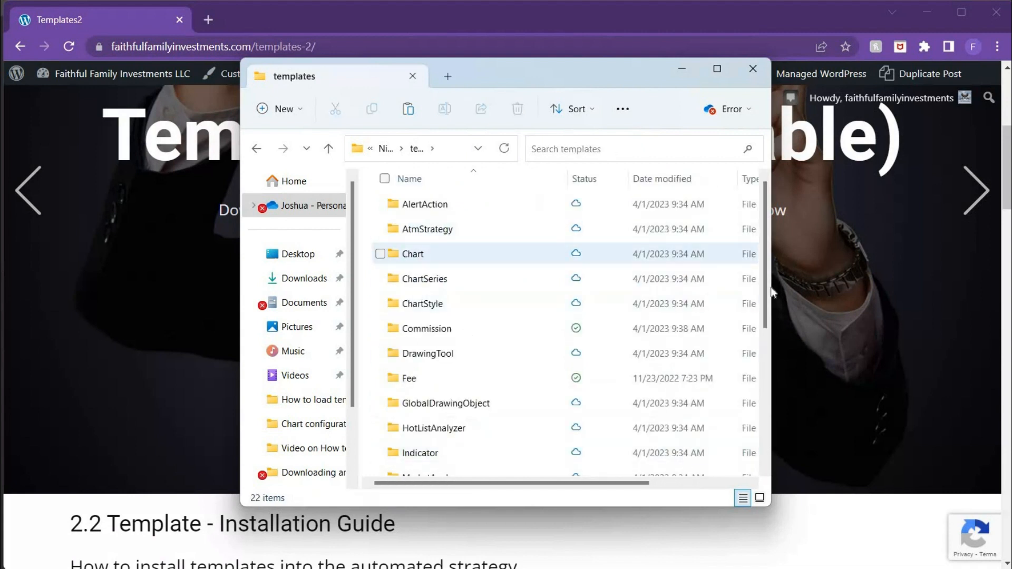
scroll(769, 430, "down", 3)
scroll(769, 430, "down", 2)
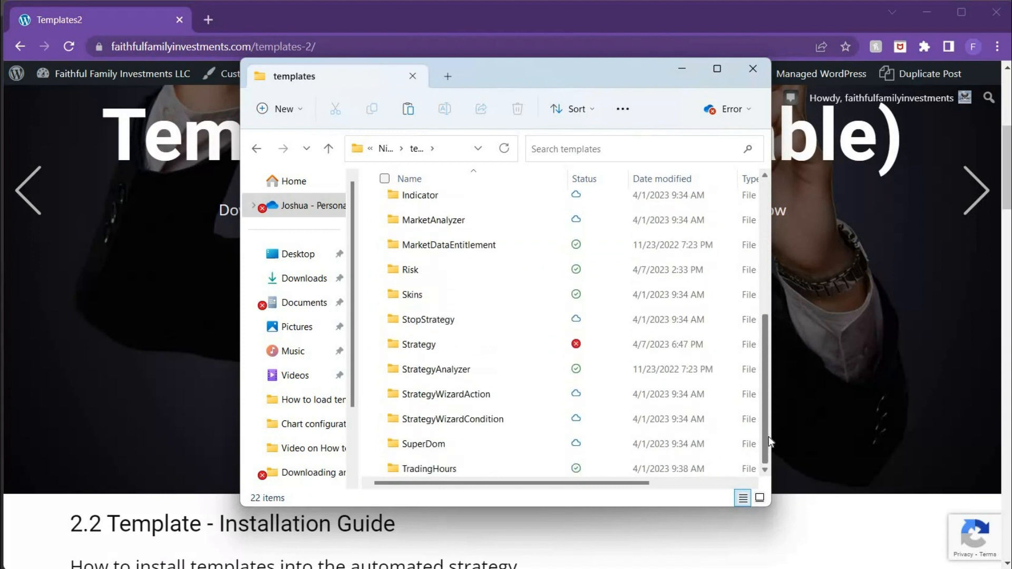
double_click(405, 348)
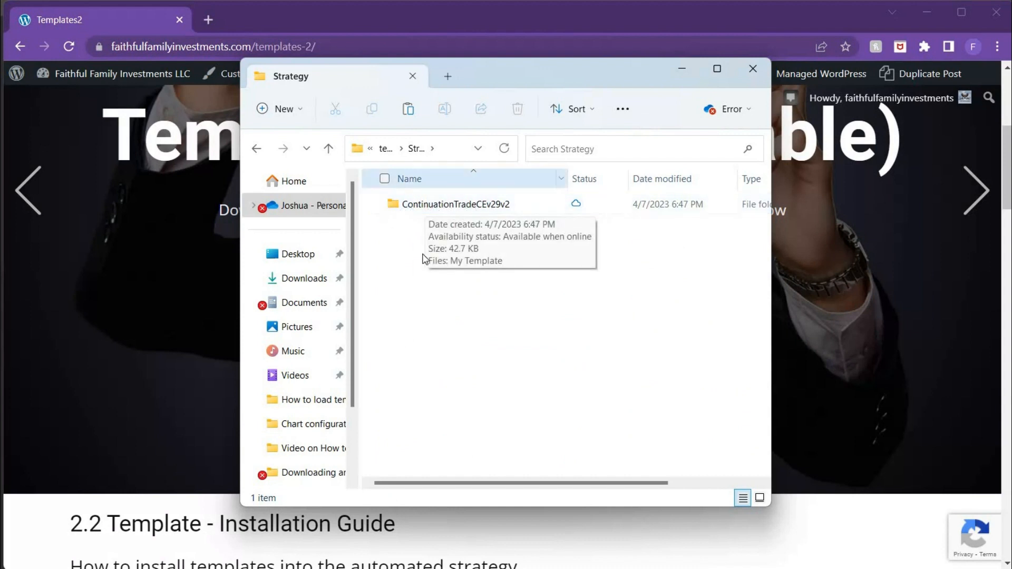
double_click(434, 206)
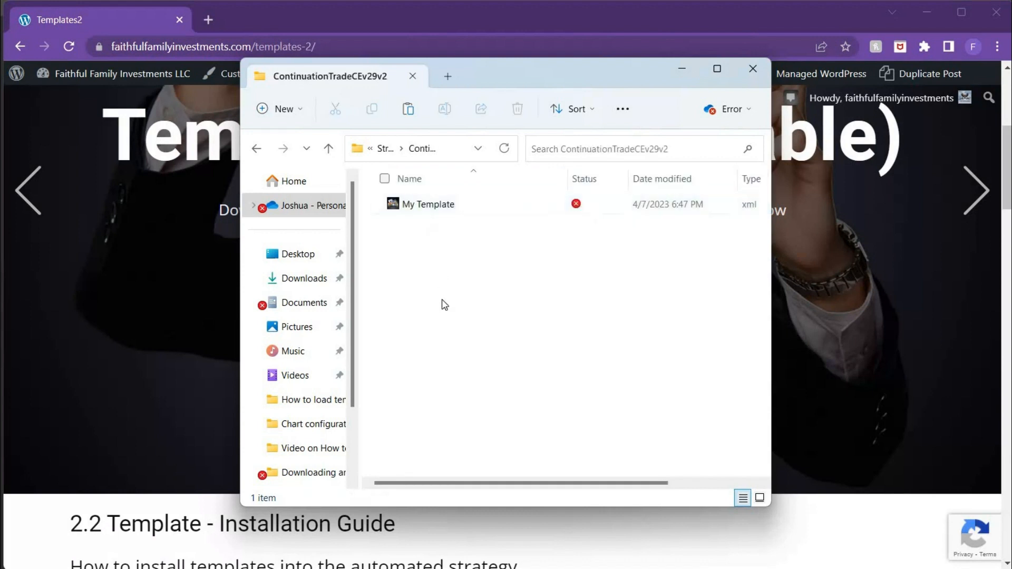
Step: Paste the copied settings files into the ContinuationTradeCEv29v2 folder alongside My Template
right_click(444, 304)
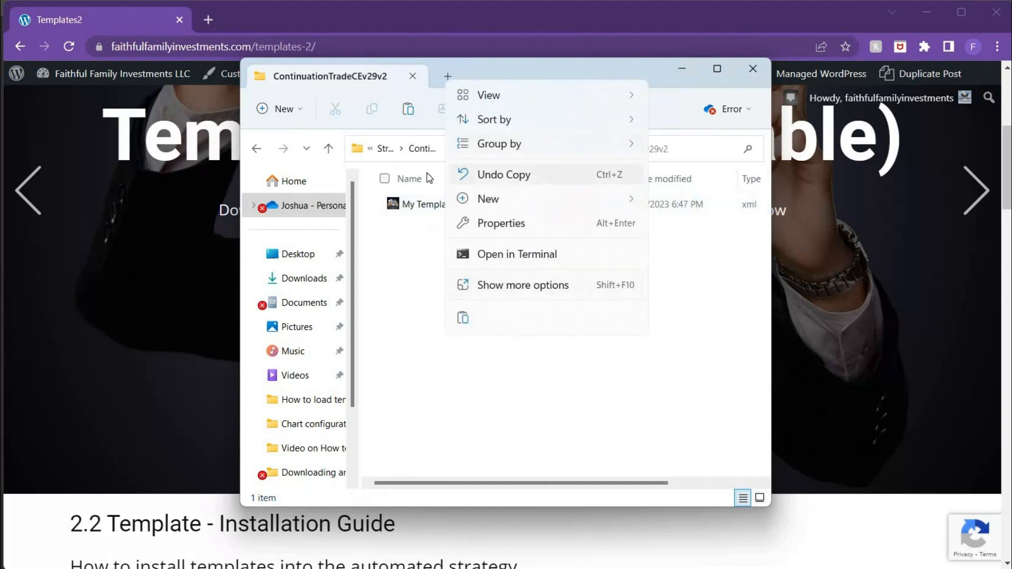
left_click(464, 318)
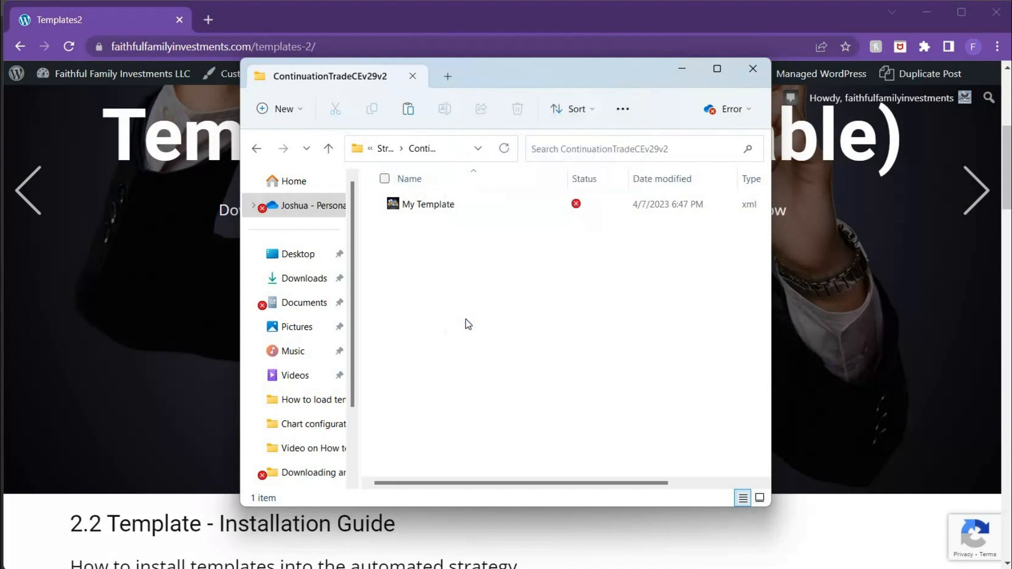
left_click(489, 380)
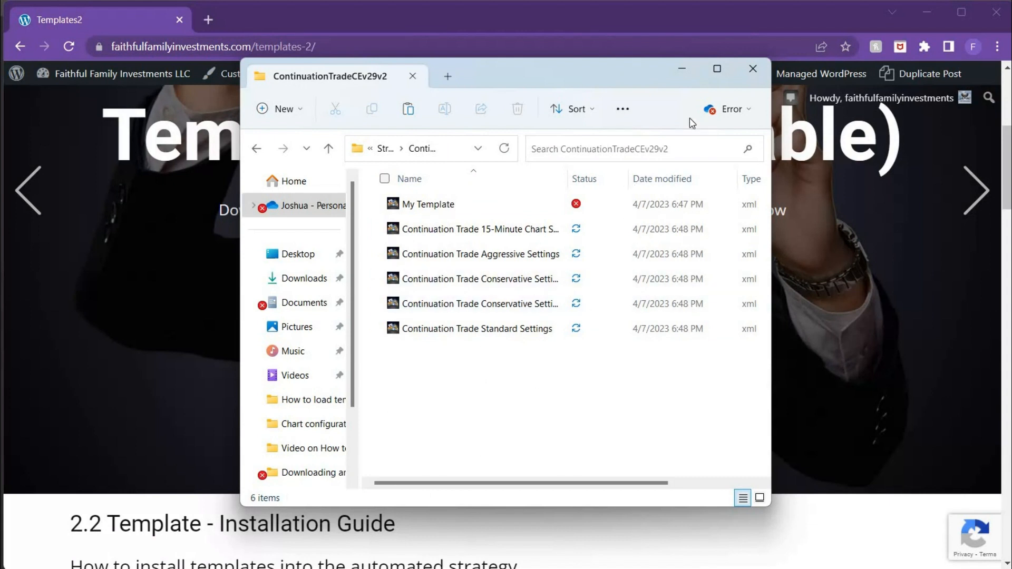
Step: Dismiss the open folder windows and minimize the browser to return to NinjaTrader's Strategies dialog
left_click(682, 74)
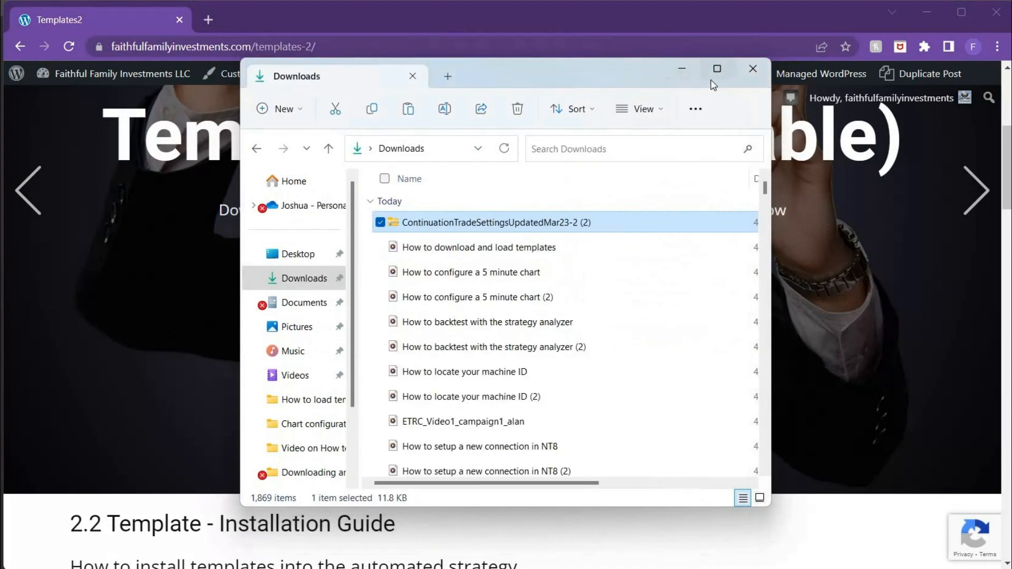
left_click(751, 76)
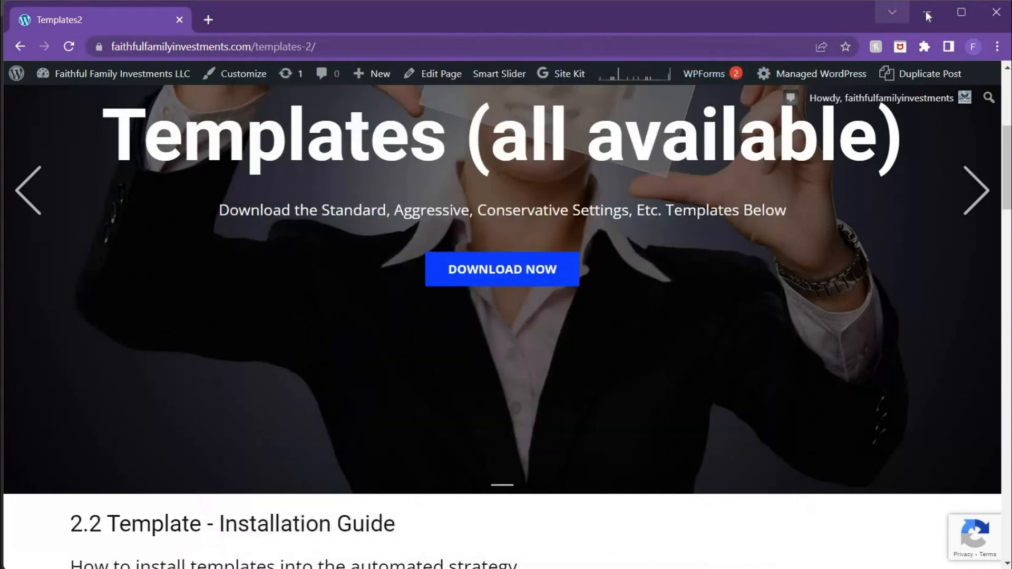
left_click(926, 11)
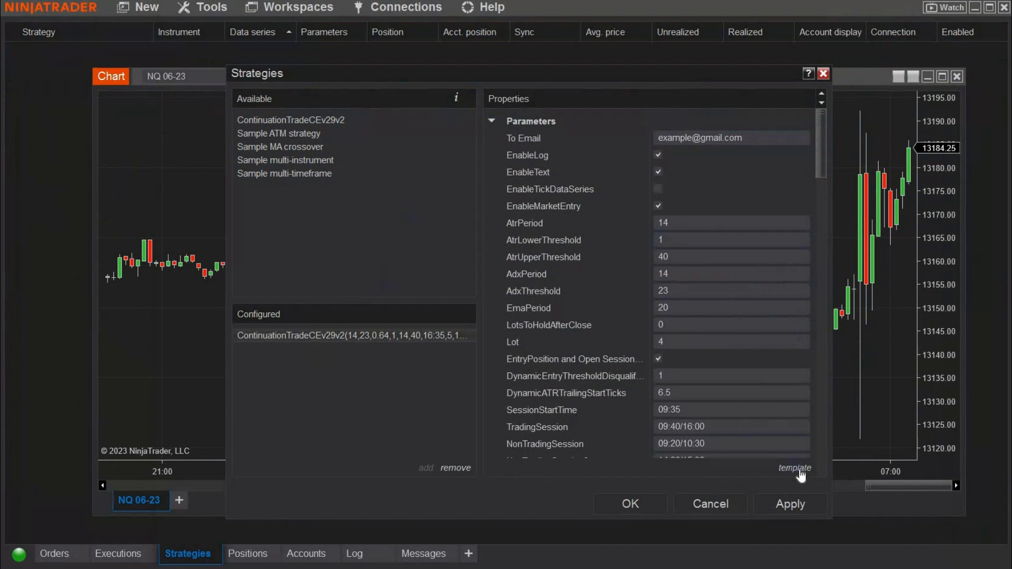
Step: Load the Continuation Trade Aggressive Settings template into the configured strategy
left_click(799, 470)
left_click(773, 470)
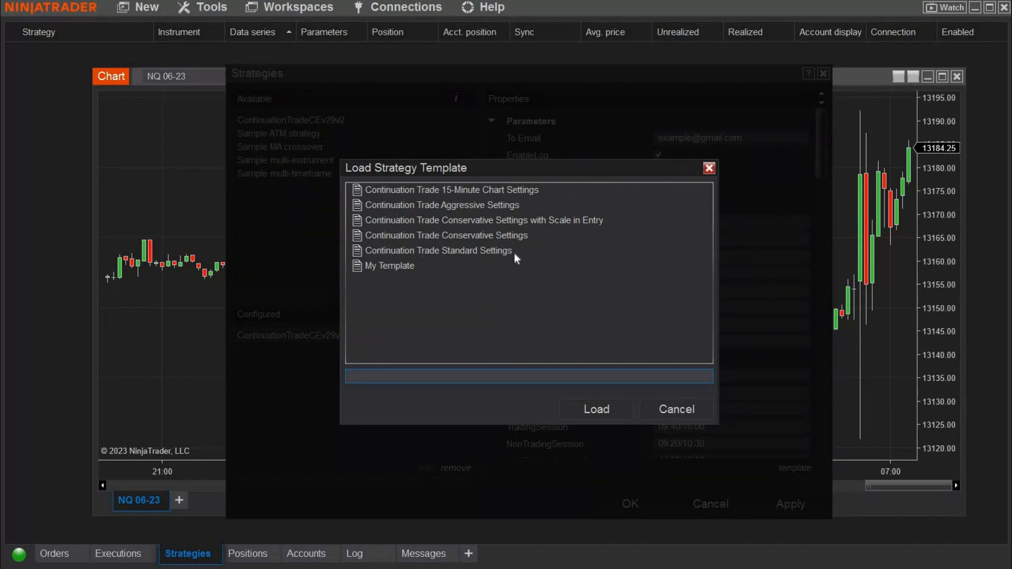
double_click(434, 209)
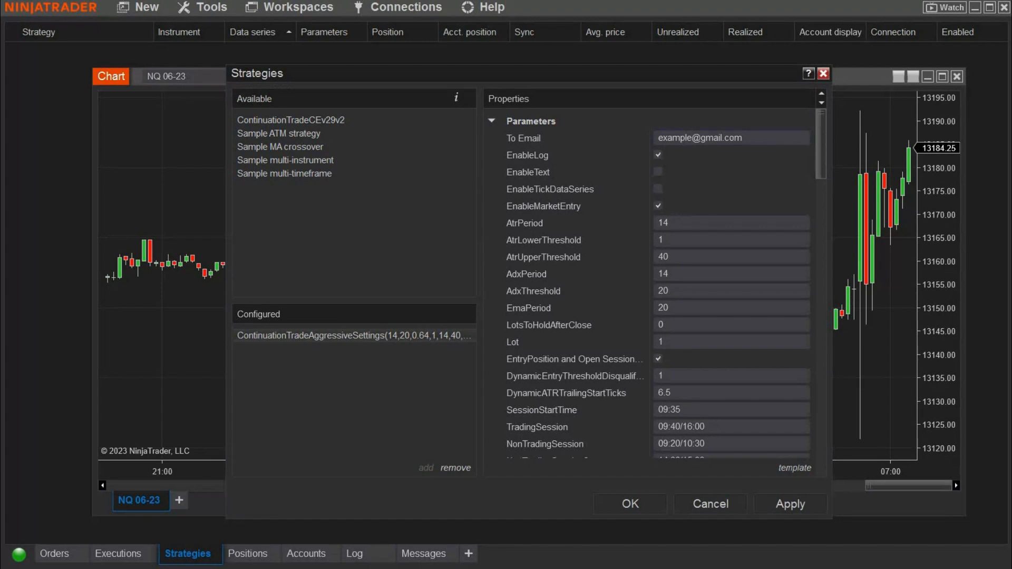
Step: Review the loaded template's properties, from the To Email field through the trading parameters and lot size thresholds to the data series and setup options
left_click(650, 136)
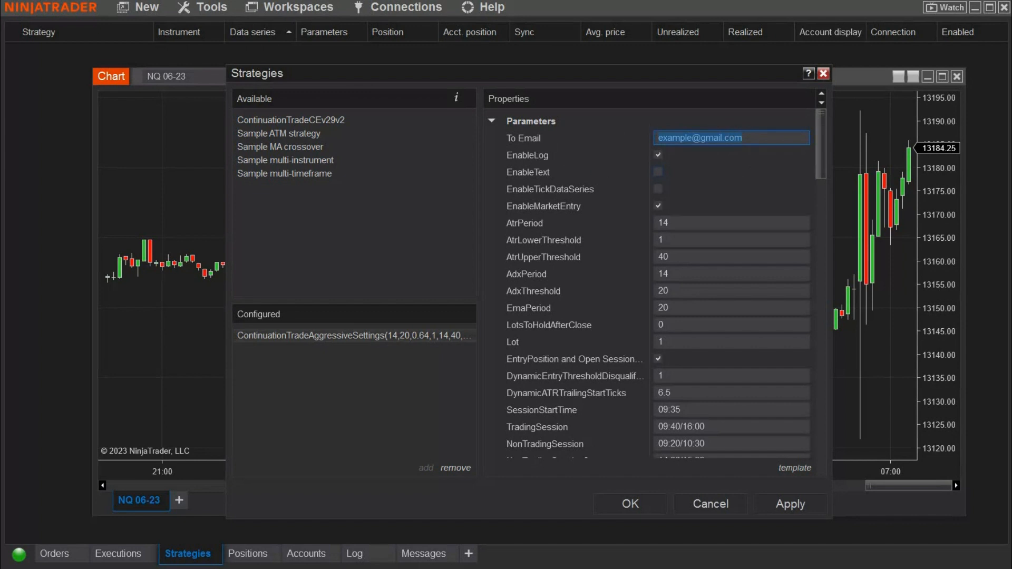
left_click(743, 138)
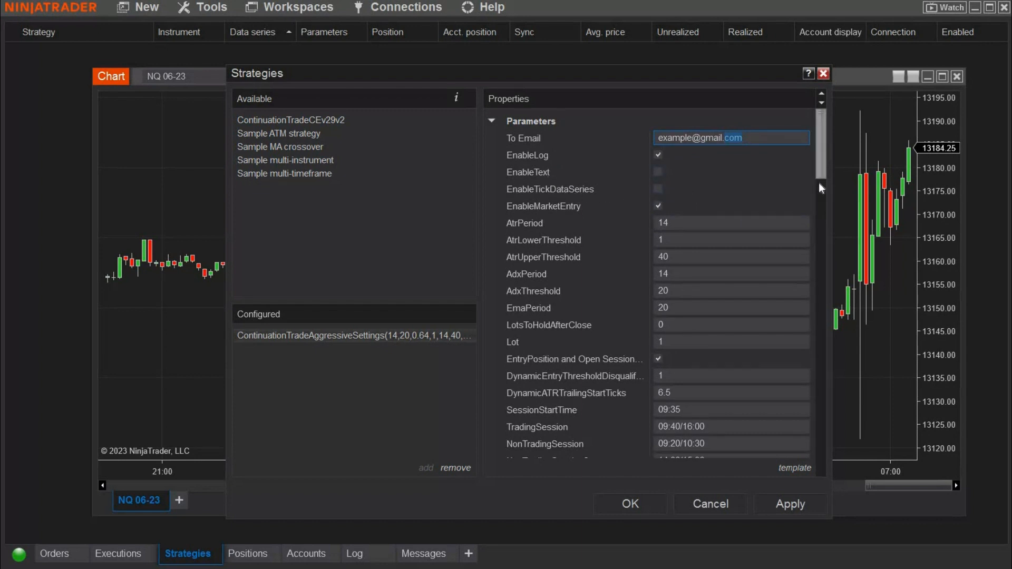
scroll(819, 183, "down", 3)
scroll(818, 222, "down", 5)
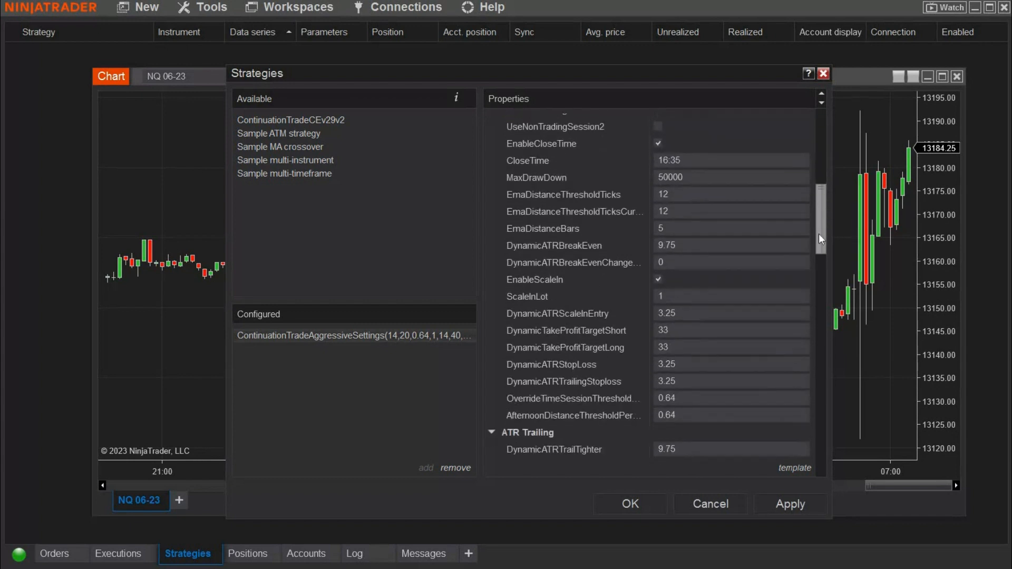
scroll(822, 211, "up", 3)
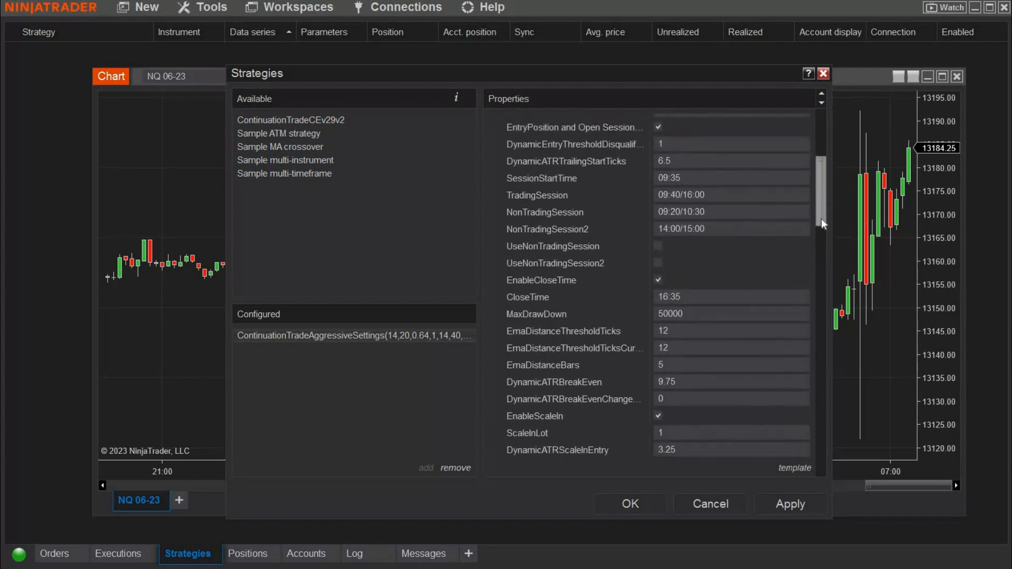
scroll(823, 221, "down", 1)
scroll(820, 237, "down", 6)
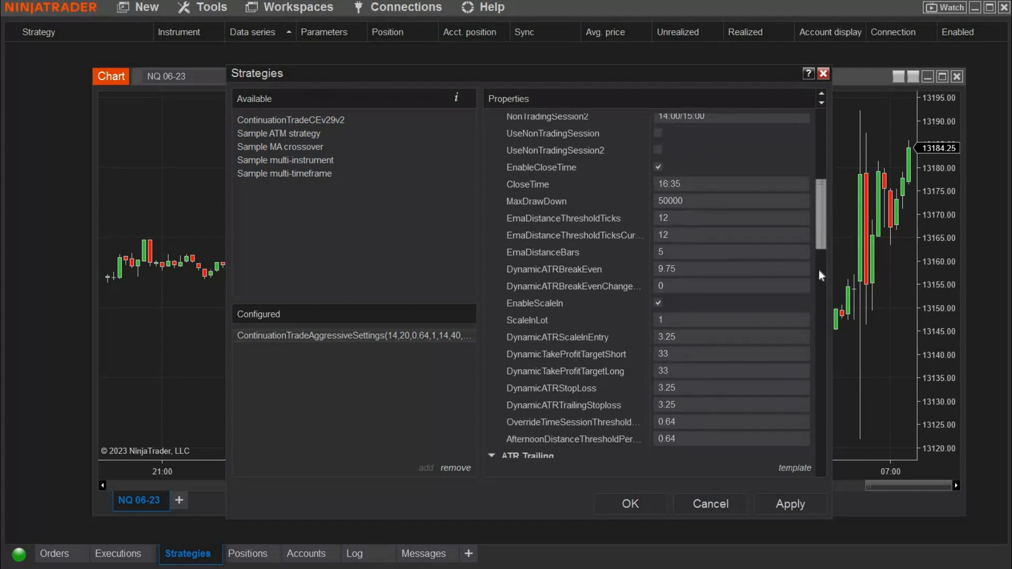
scroll(818, 290, "down", 6)
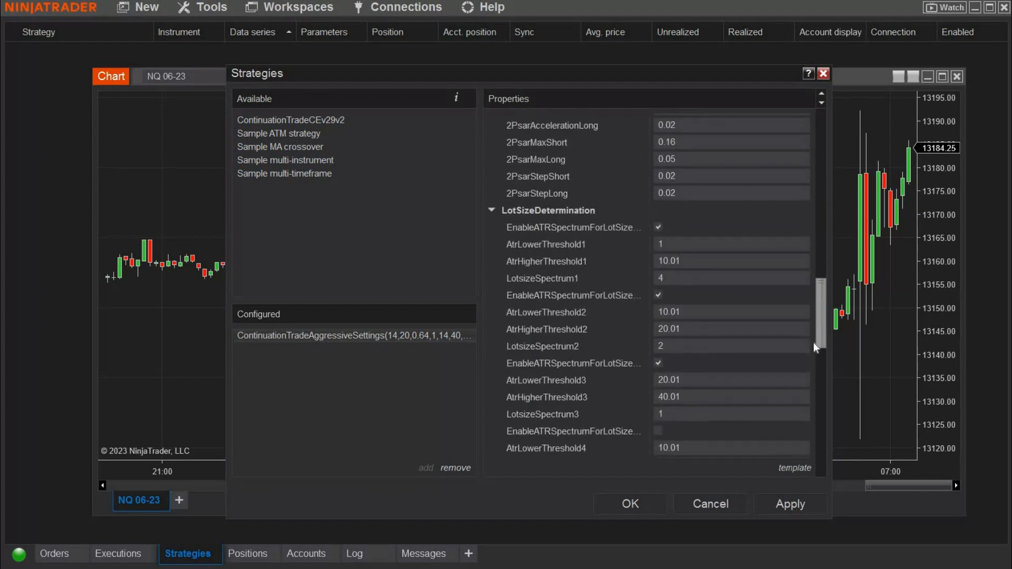
scroll(812, 353, "down", 2)
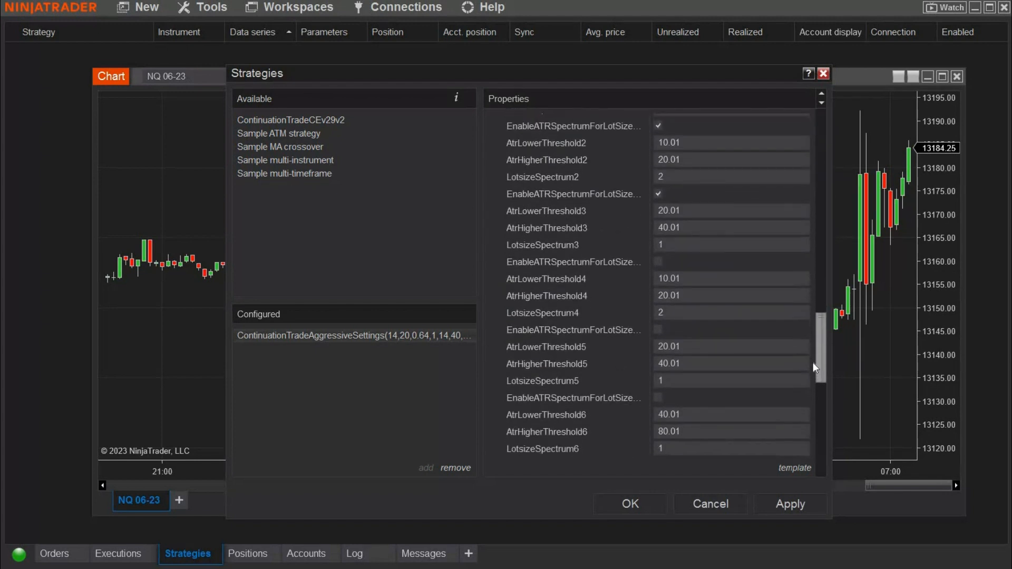
scroll(813, 396, "down", 3)
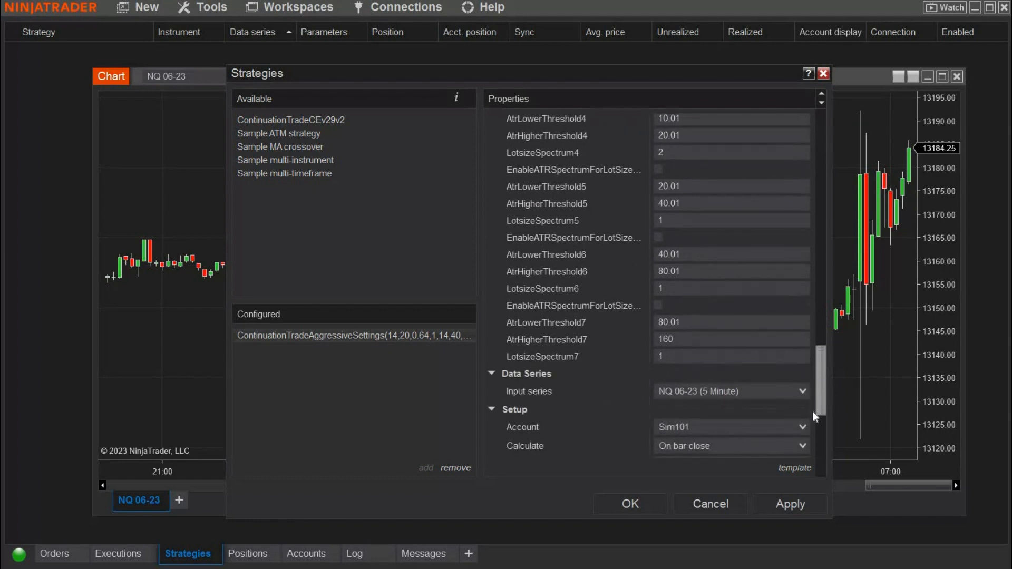
scroll(814, 416, "down", 2)
scroll(812, 423, "down", 2)
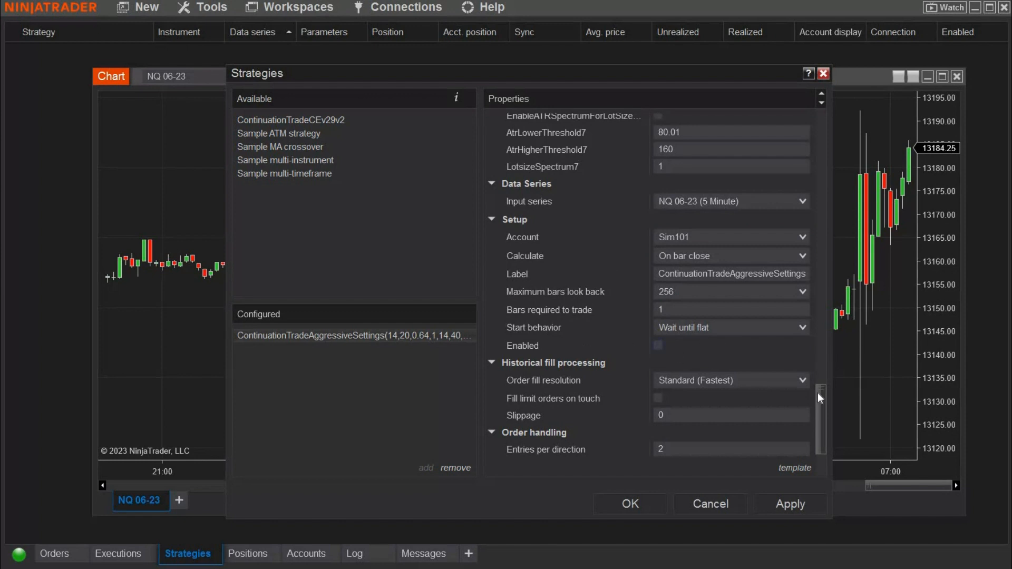
Step: Enable the ContinuationTradeAggressiveSettings strategy, apply it to the NQ 06-23 chart, and accept the order confirmation notice and the strategy settings
left_click_drag(822, 412, 822, 428)
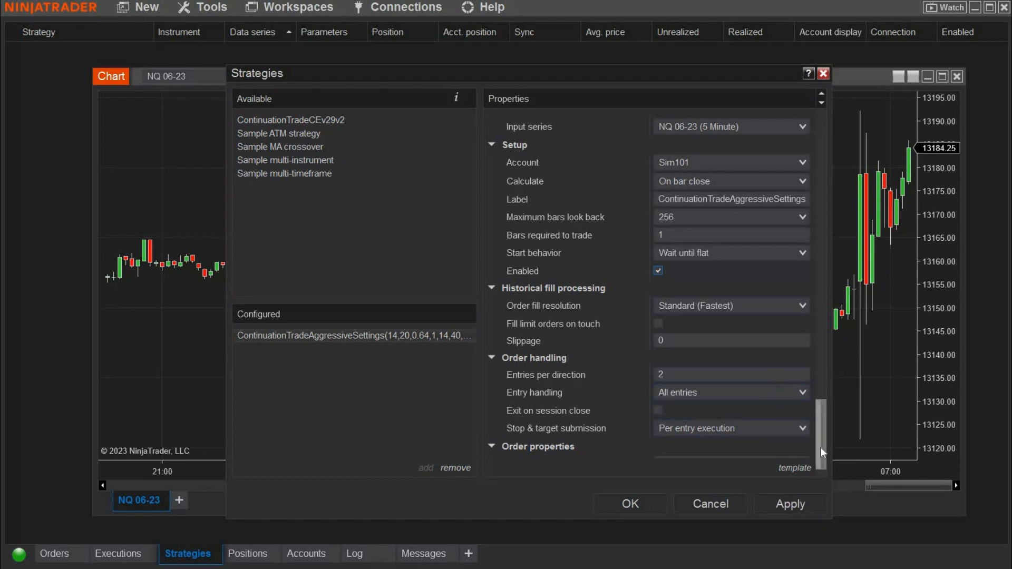
scroll(821, 461, "down", 1)
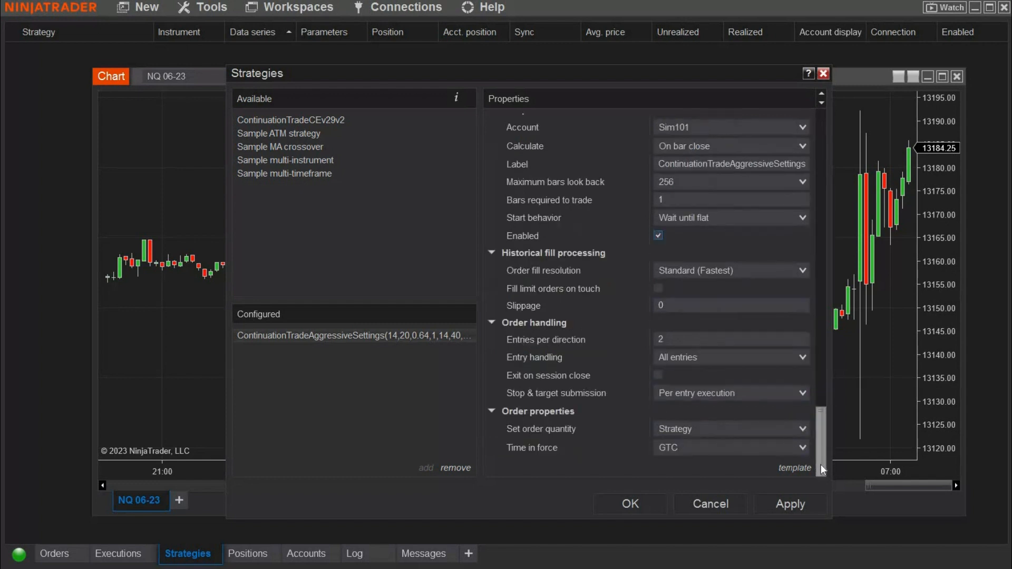
left_click(799, 505)
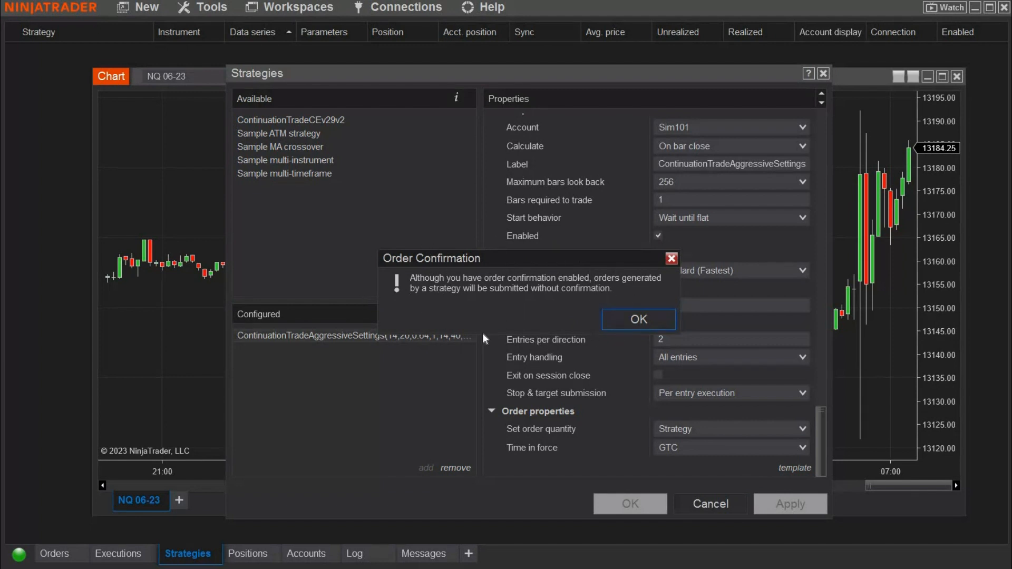
left_click(644, 318)
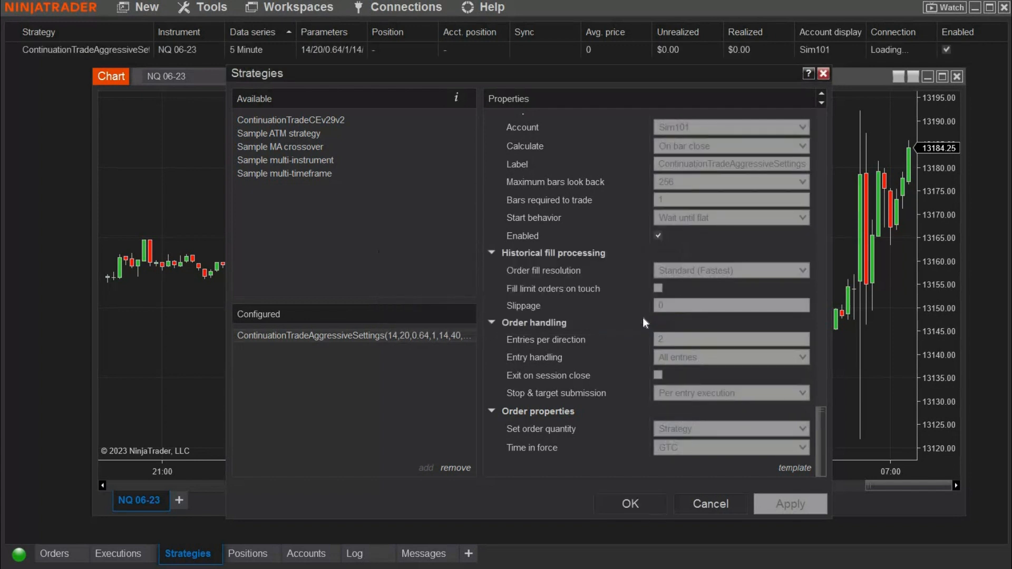
left_click(641, 501)
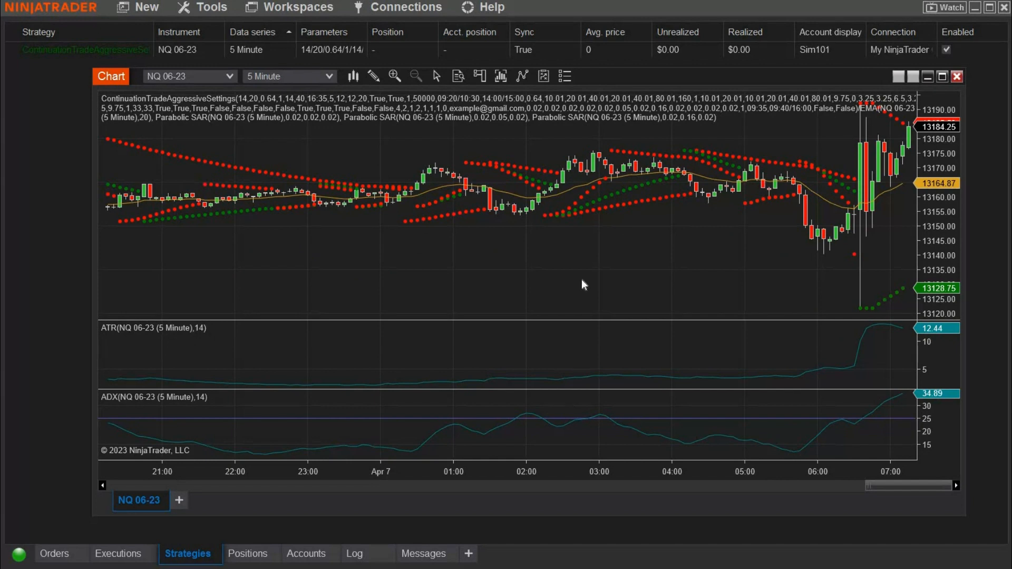
Step: Examine the earlier price history on the NQ 06-23 5-minute chart for the strategy's plotted trade entries and exits
scroll(581, 280, "up", 5)
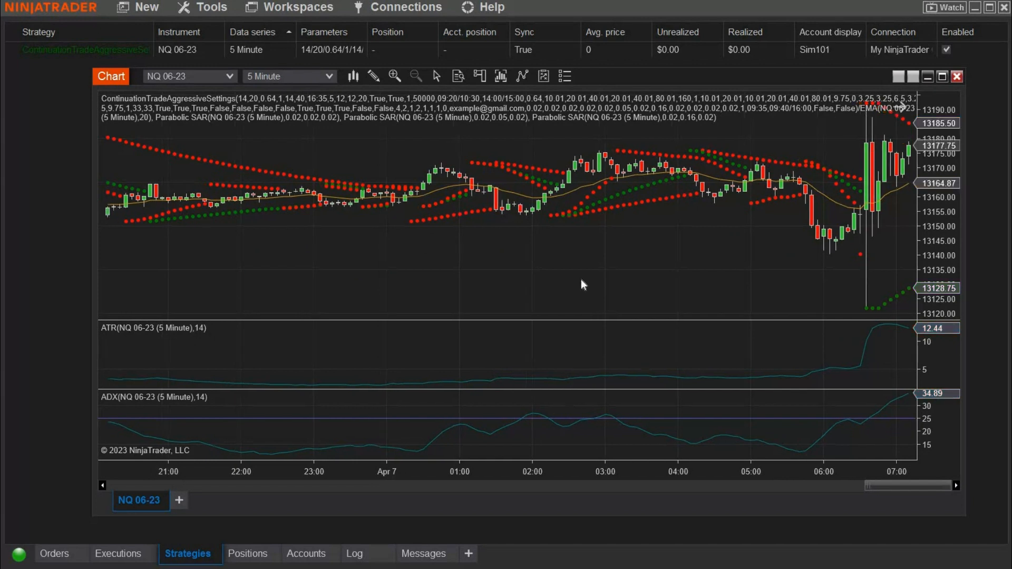
scroll(581, 280, "up", 10)
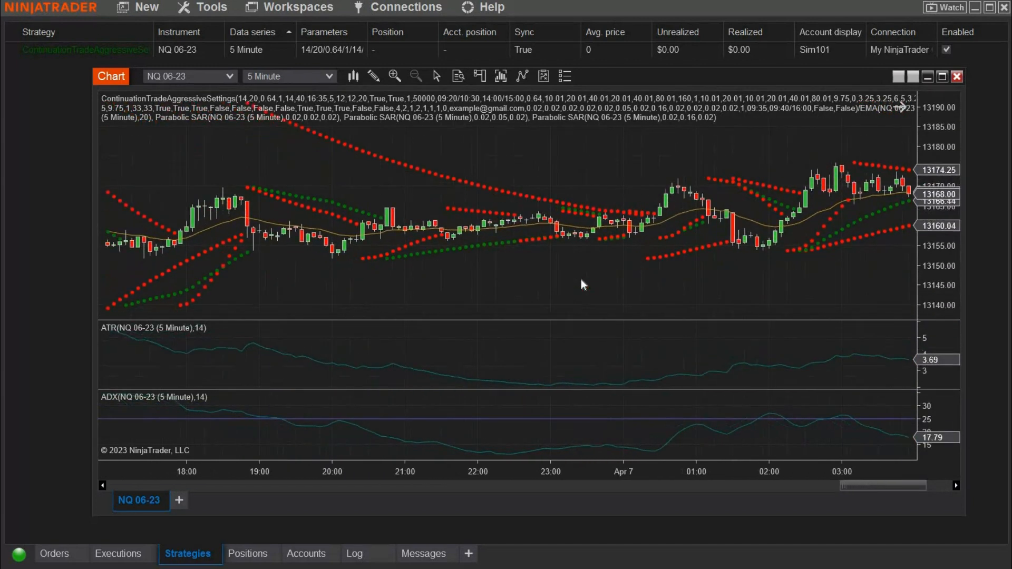
scroll(581, 280, "up", 7)
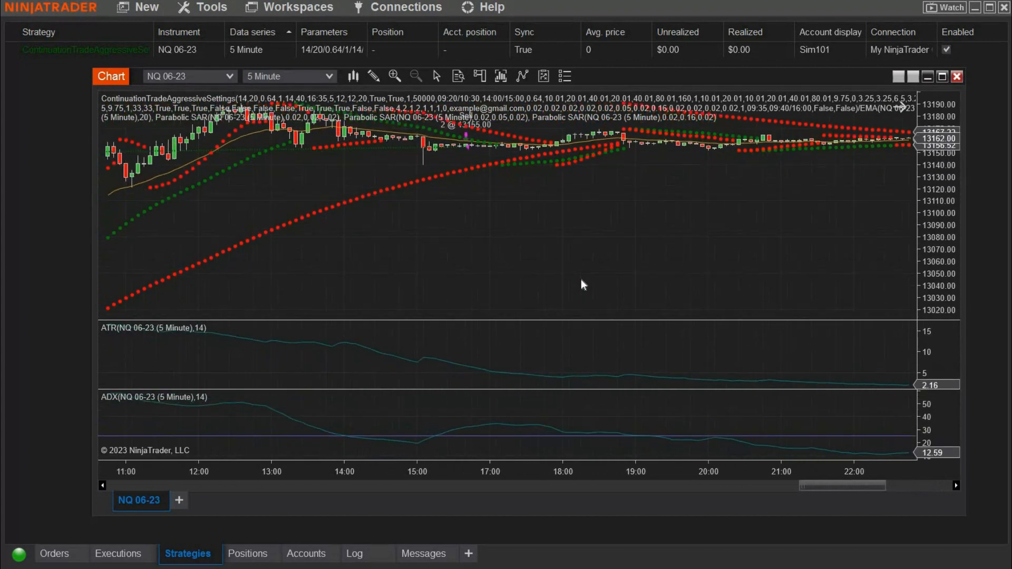
scroll(581, 280, "up", 2)
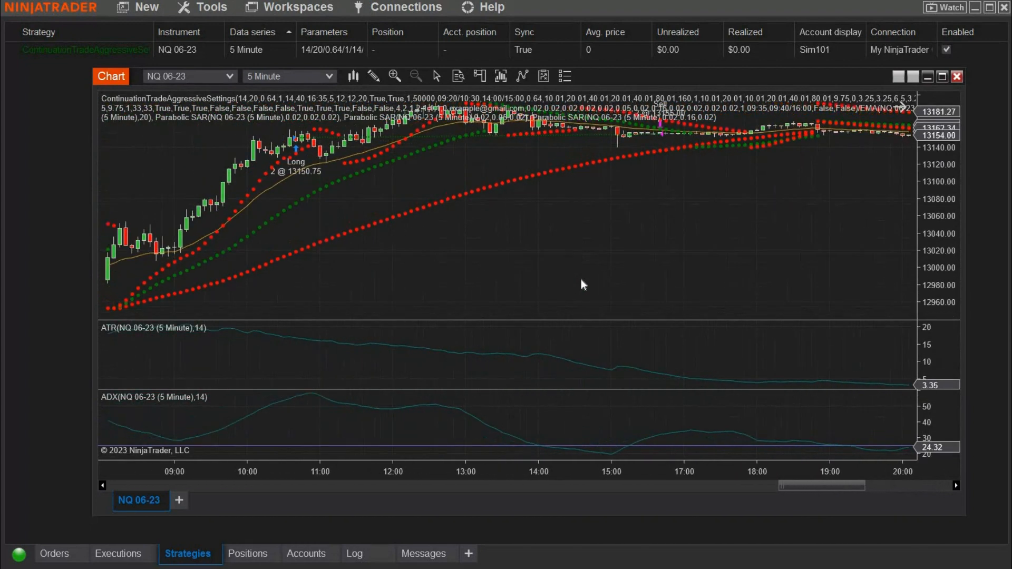